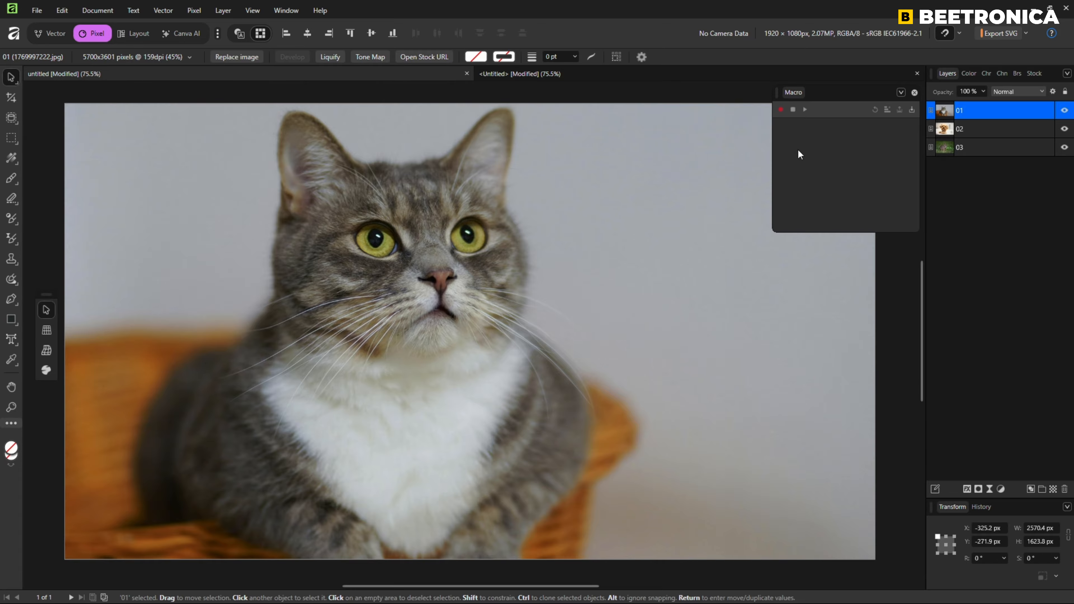
Start recording a macro and scale the cat image on layer 01 down to about 1988 × 1256 px
left_click(781, 110)
scroll(745, 370, "down", 2)
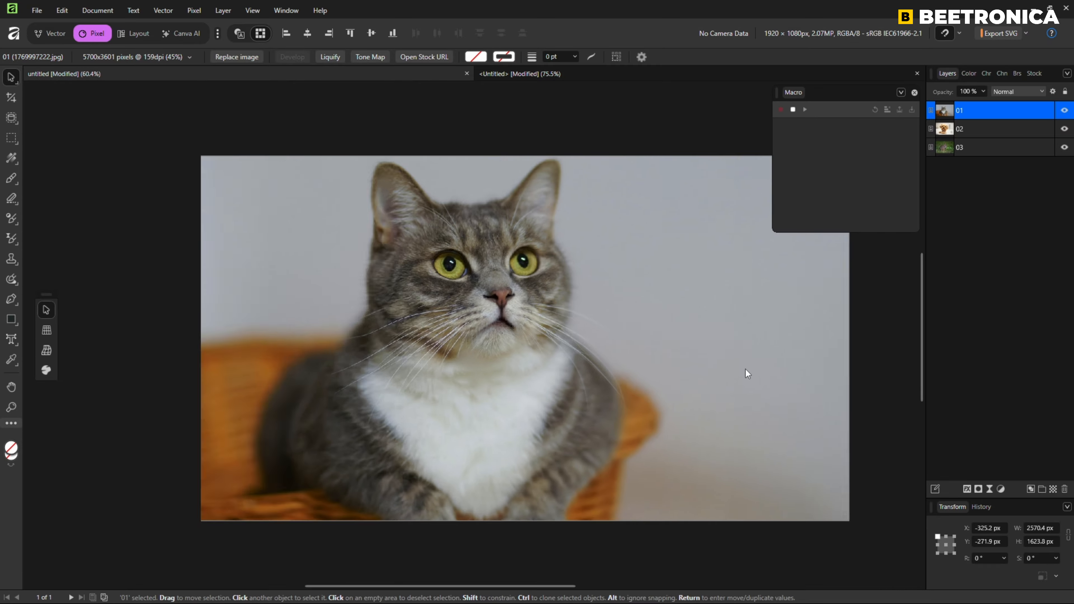
left_click_drag(695, 379, 621, 369)
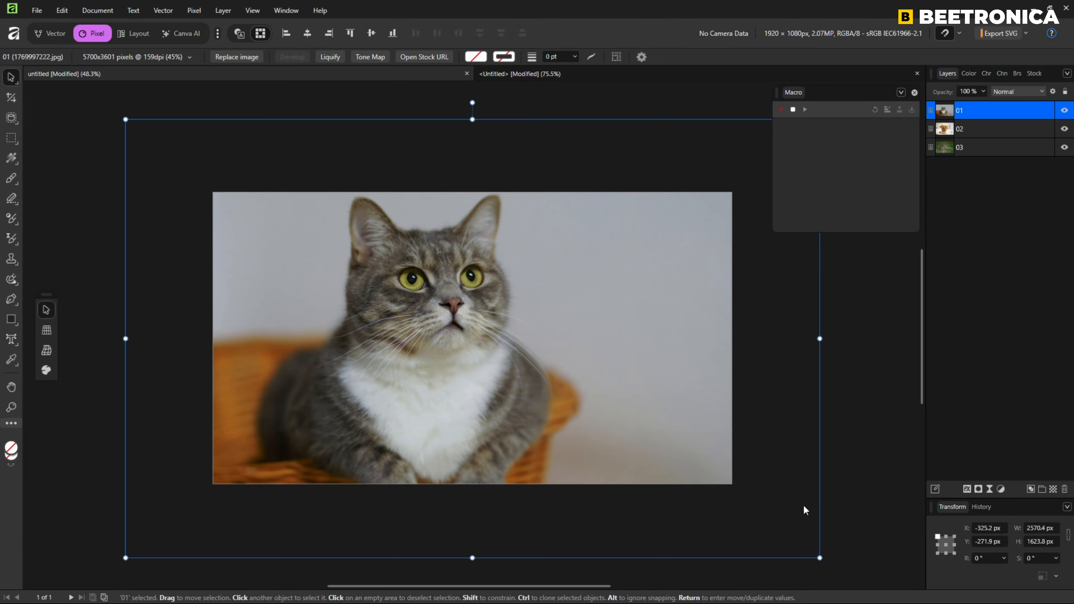
left_click_drag(819, 556, 741, 508)
key("ctrl+0")
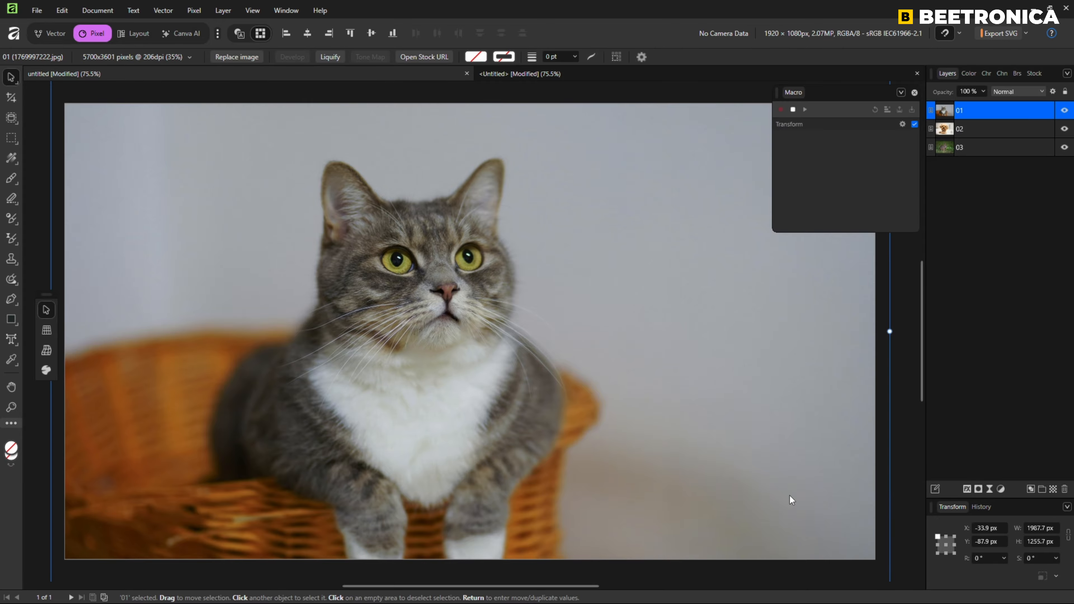
Add a Levels adjustment with a 14% black level, merge it into layer 01, and stop the macro recording
left_click(1000, 488)
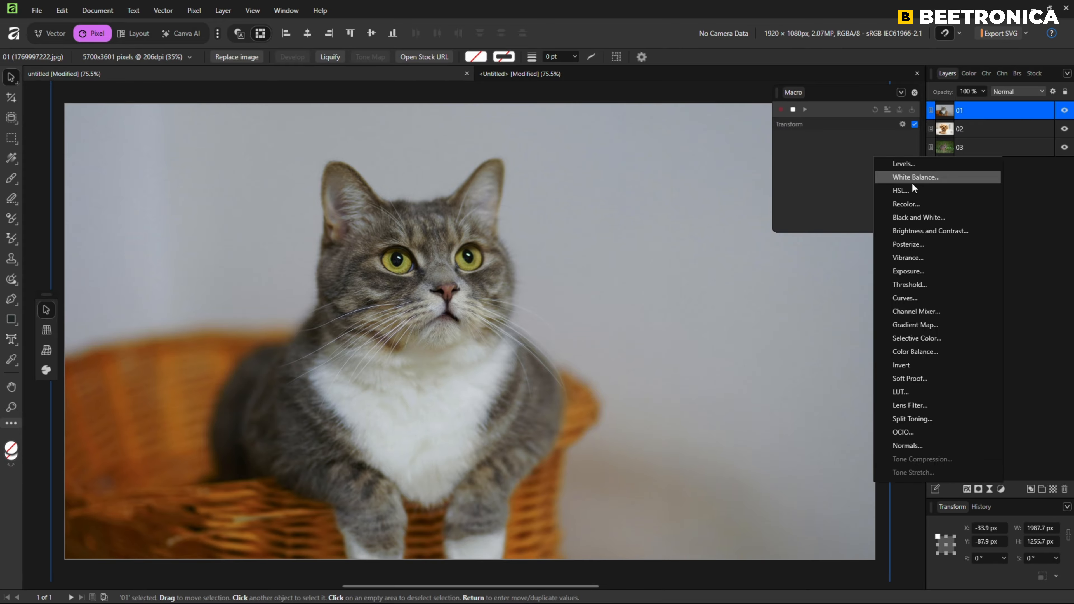
left_click(911, 167)
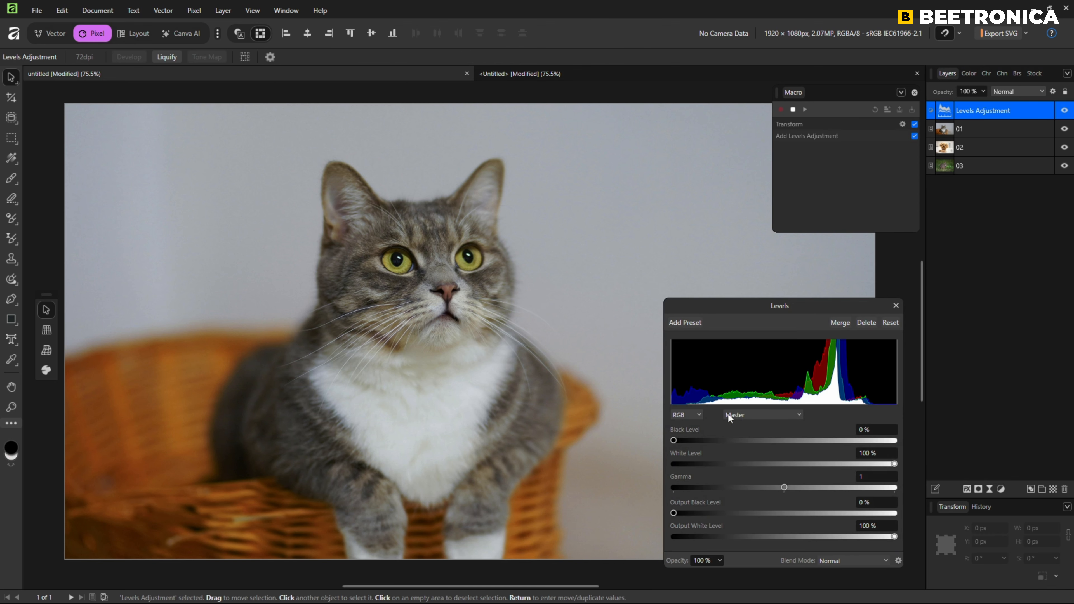
left_click_drag(675, 440, 704, 440)
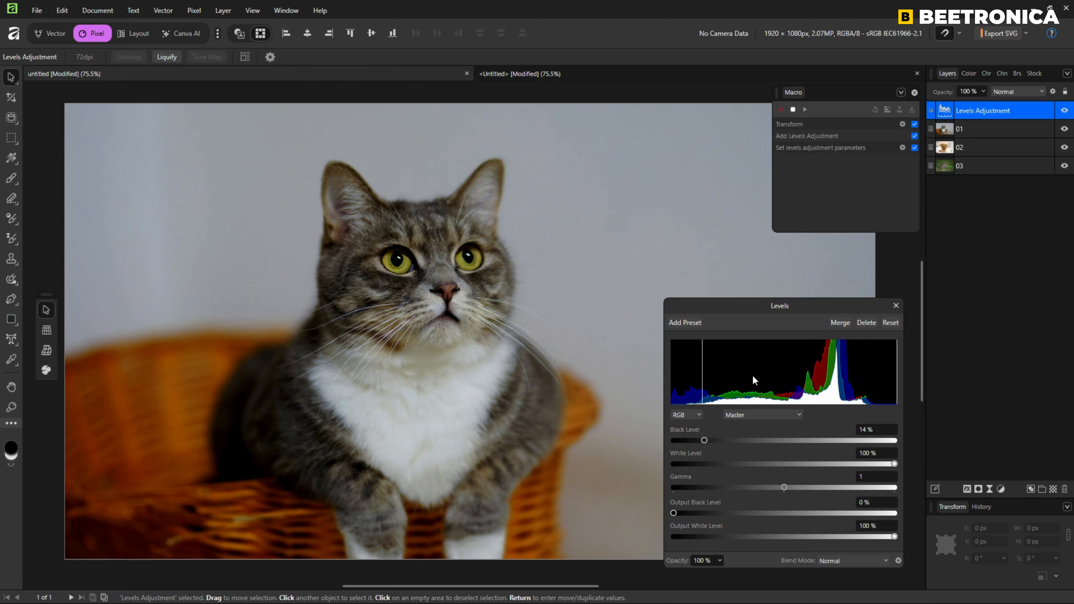
left_click(839, 324)
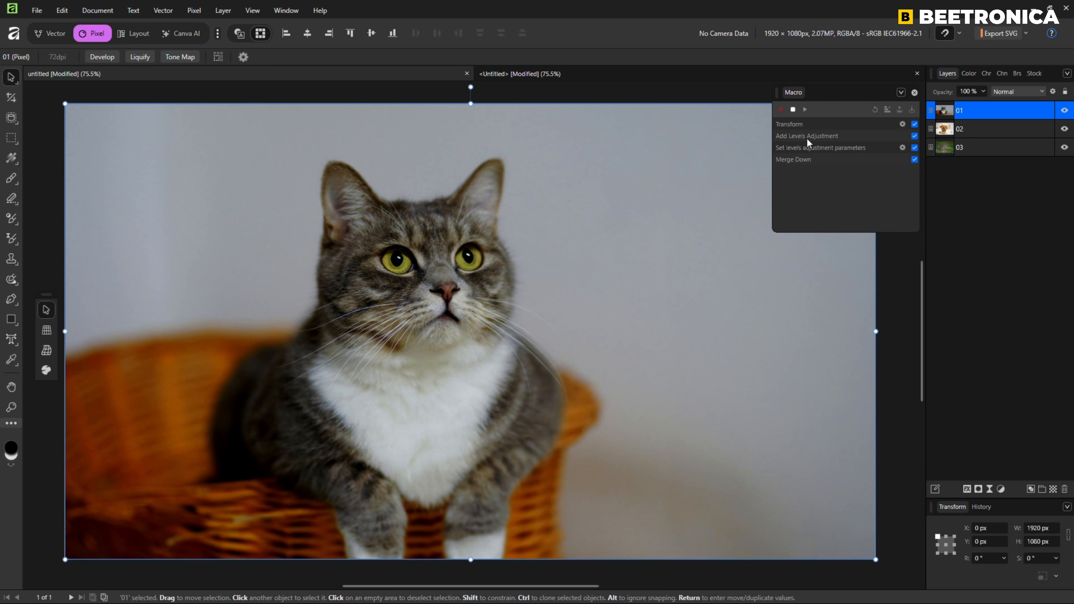
left_click(793, 109)
key("h")
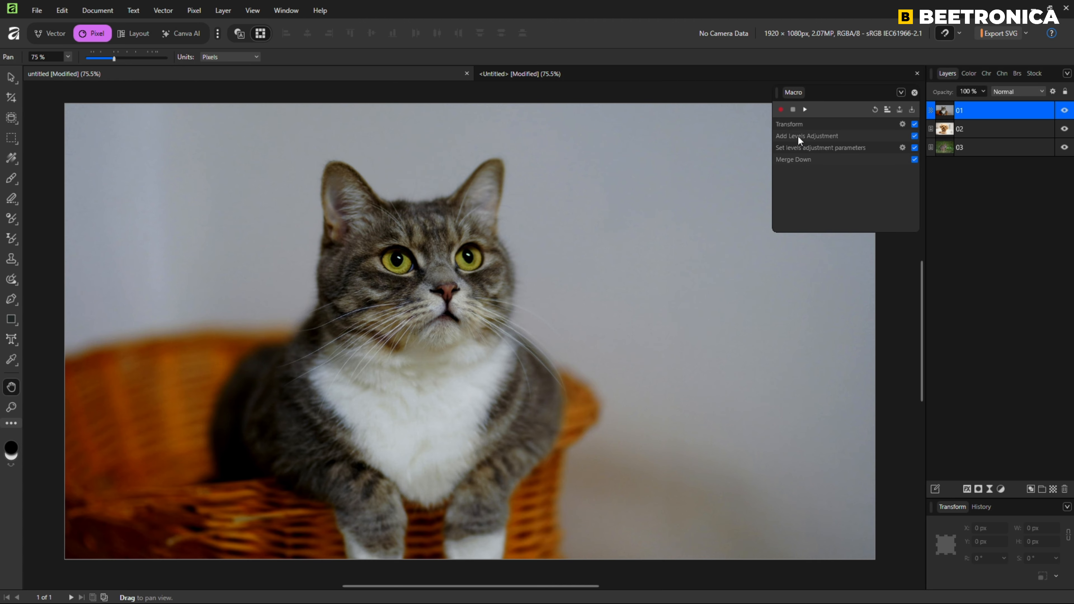
left_click(1000, 489)
left_click(918, 352)
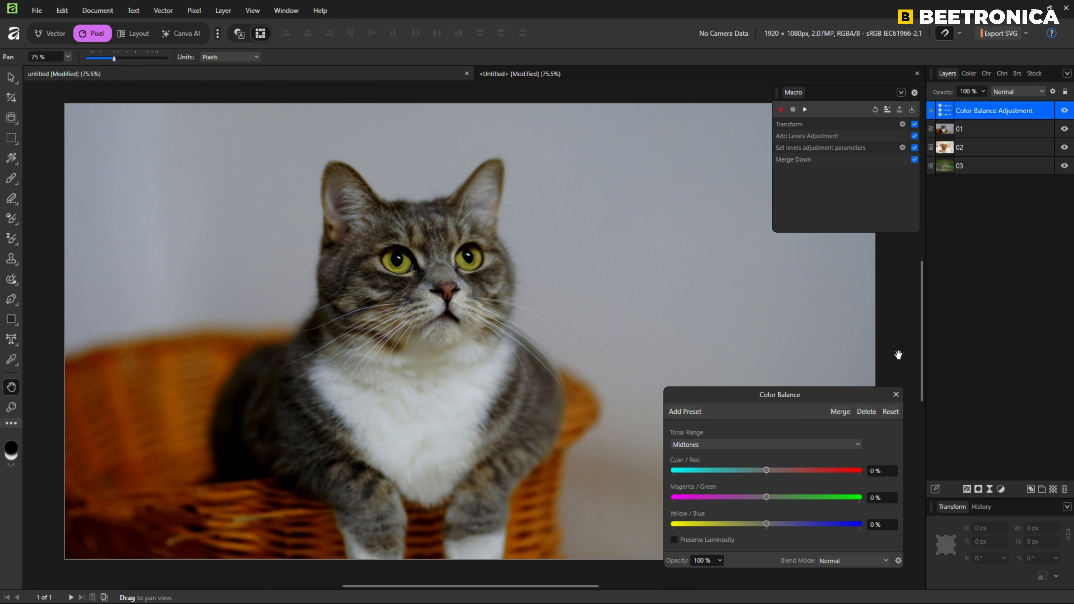
left_click_drag(766, 471, 783, 470)
left_click(896, 395)
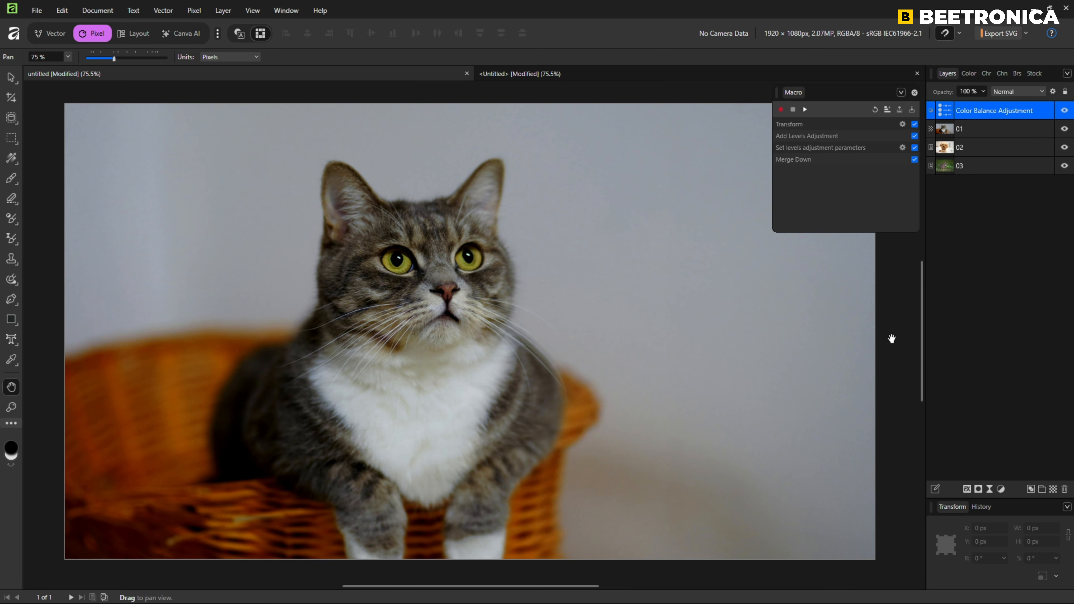
key("Delete")
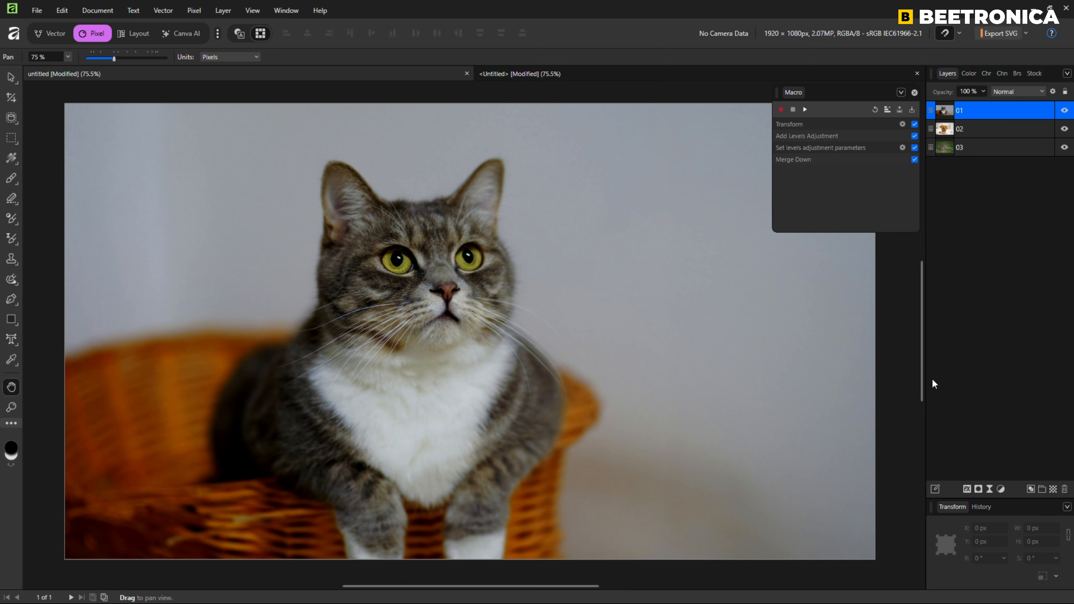
Resume the macro recording and merge a Color Balance adjustment with midtones Cyan/Red at 24% into layer 01
left_click(783, 112)
left_click(1000, 489)
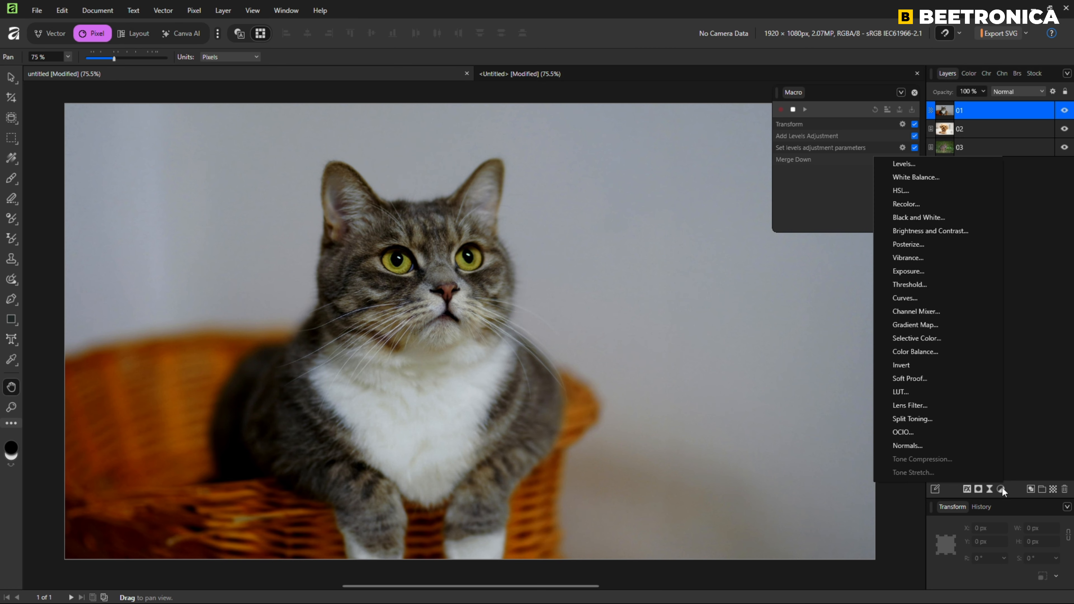
left_click(937, 355)
left_click_drag(766, 470, 783, 471)
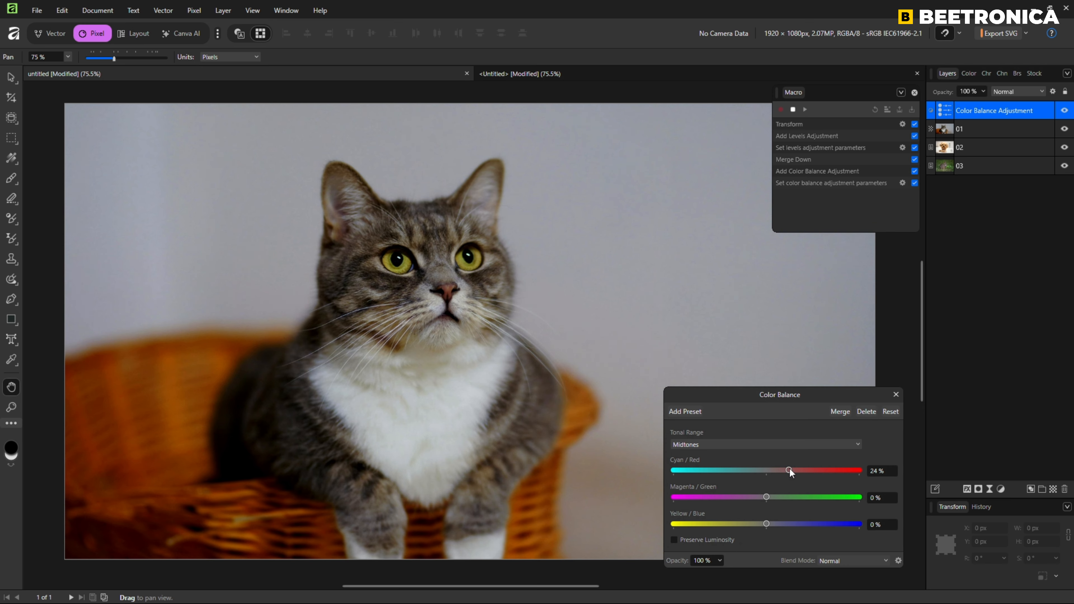
left_click(840, 412)
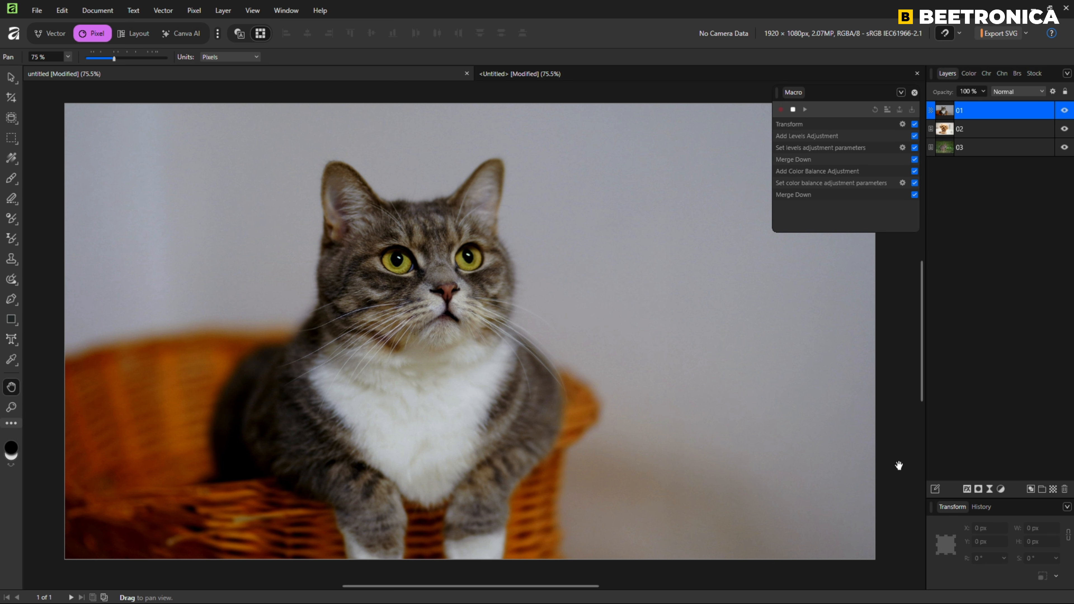
Merge a live Halftone filter with Color screen, cell size about 15.5 and contrast about 48.6 into layer 01, ending the macro recording
left_click(991, 489)
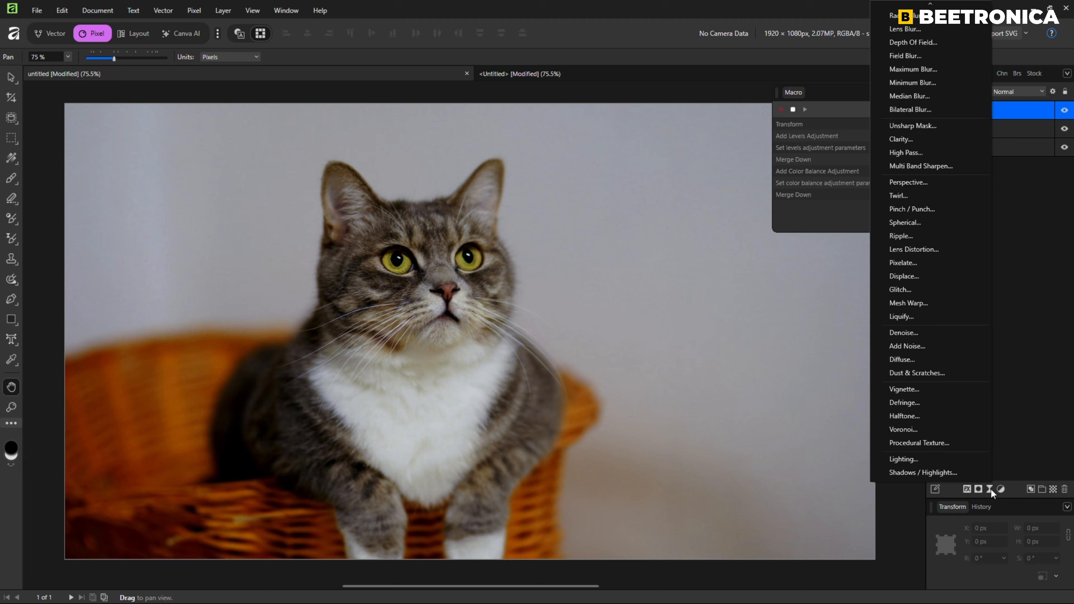
left_click(902, 417)
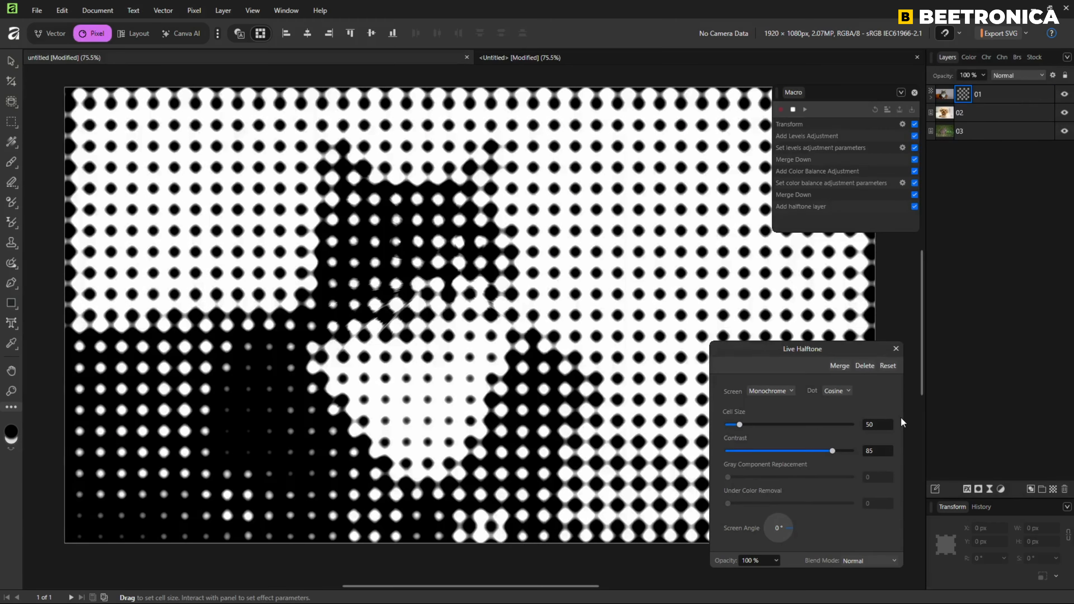
left_click(787, 391)
left_click(757, 416)
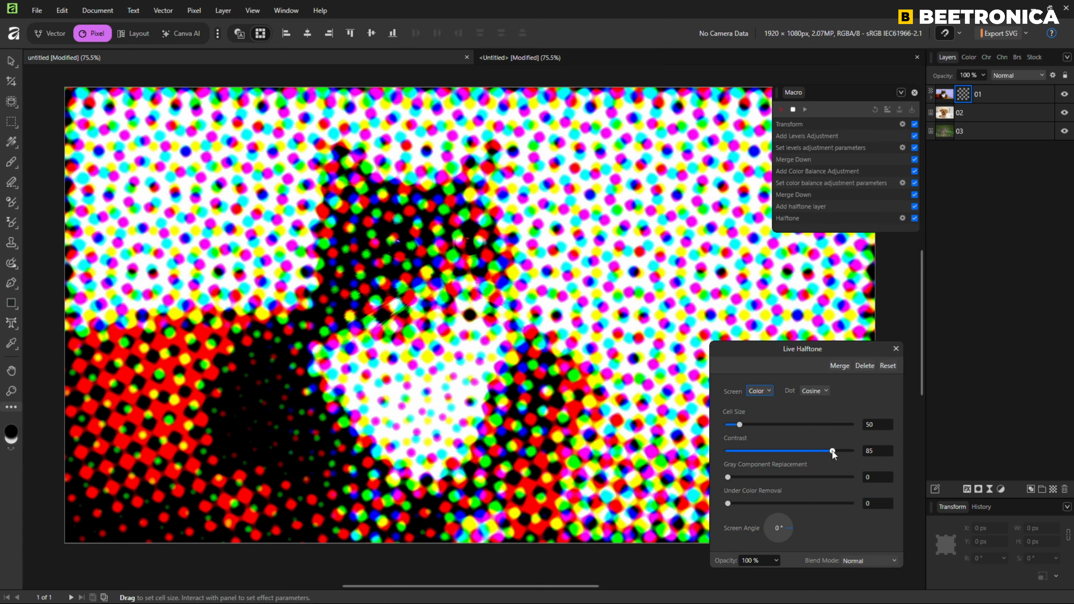
left_click_drag(833, 451, 792, 454)
left_click_drag(740, 425, 732, 424)
left_click_drag(791, 451, 788, 449)
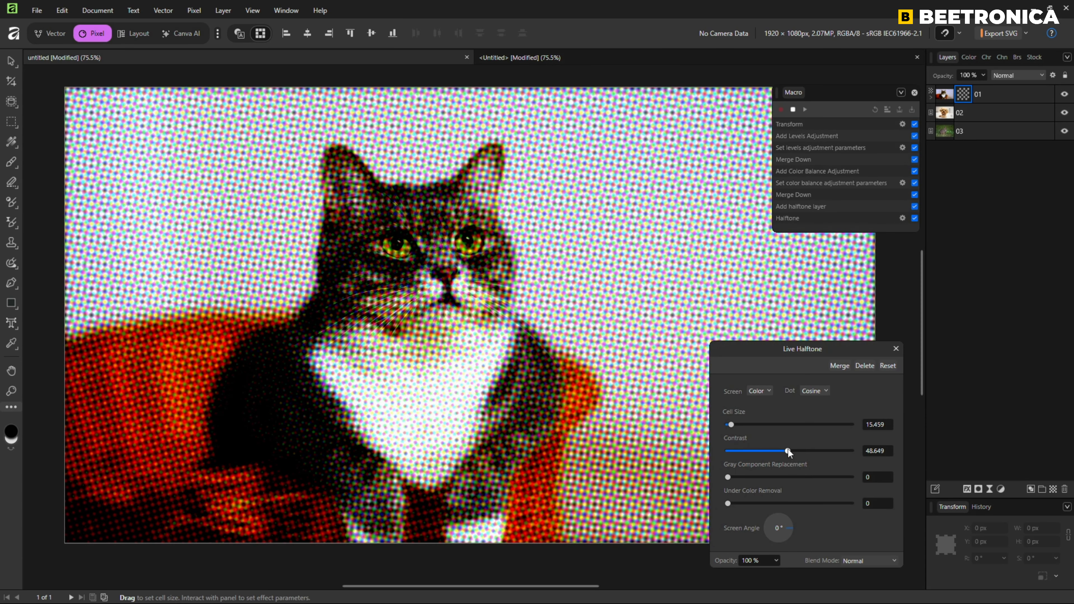
left_click(838, 365)
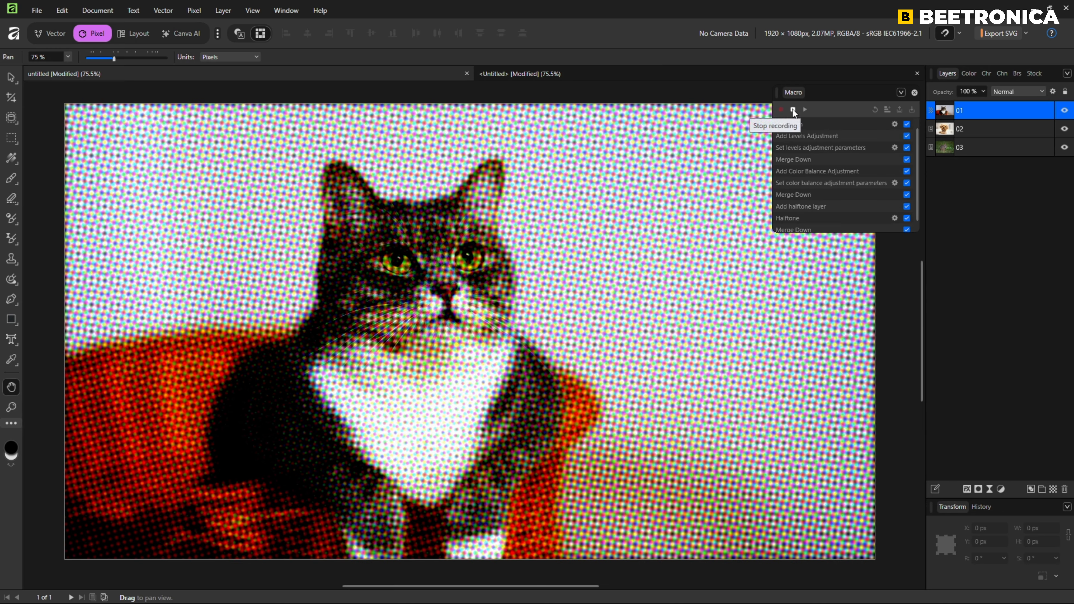
left_click(793, 109)
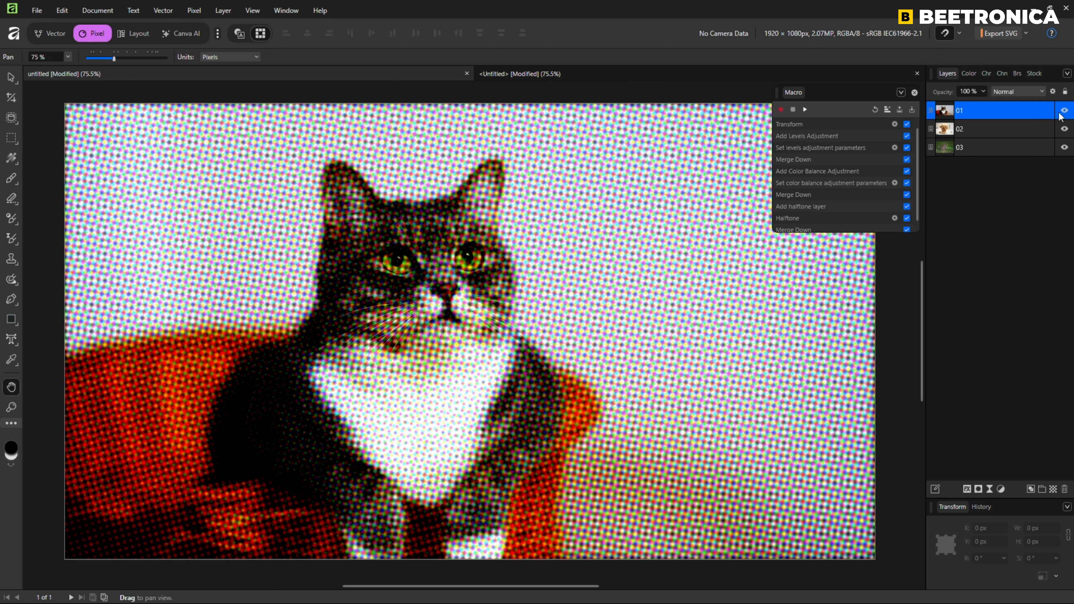
Hide layer 01 and play the recorded macro on layer 02
left_click(1064, 111)
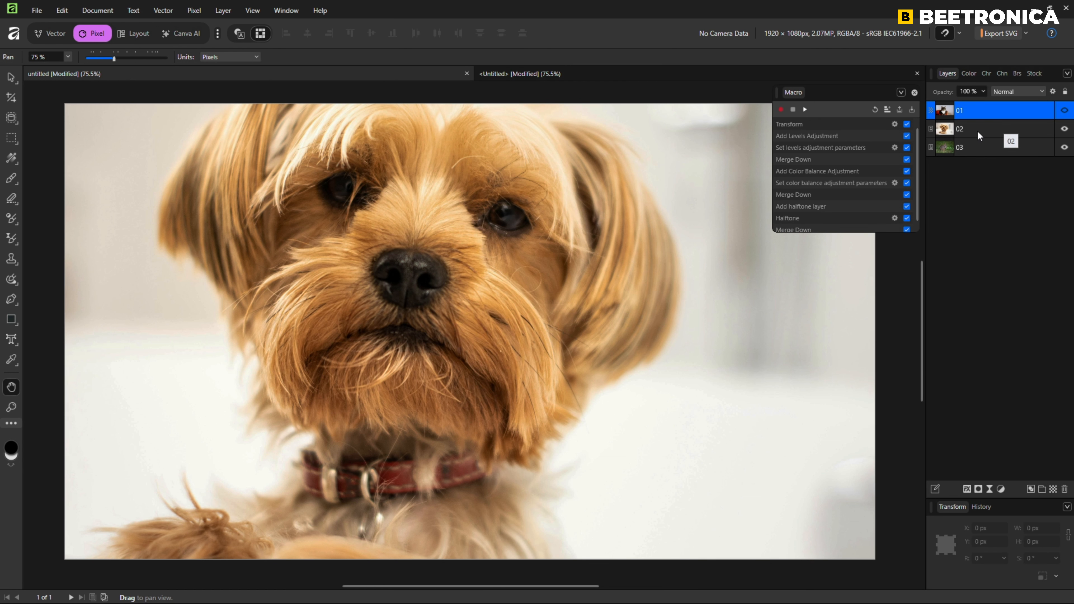
left_click(993, 131)
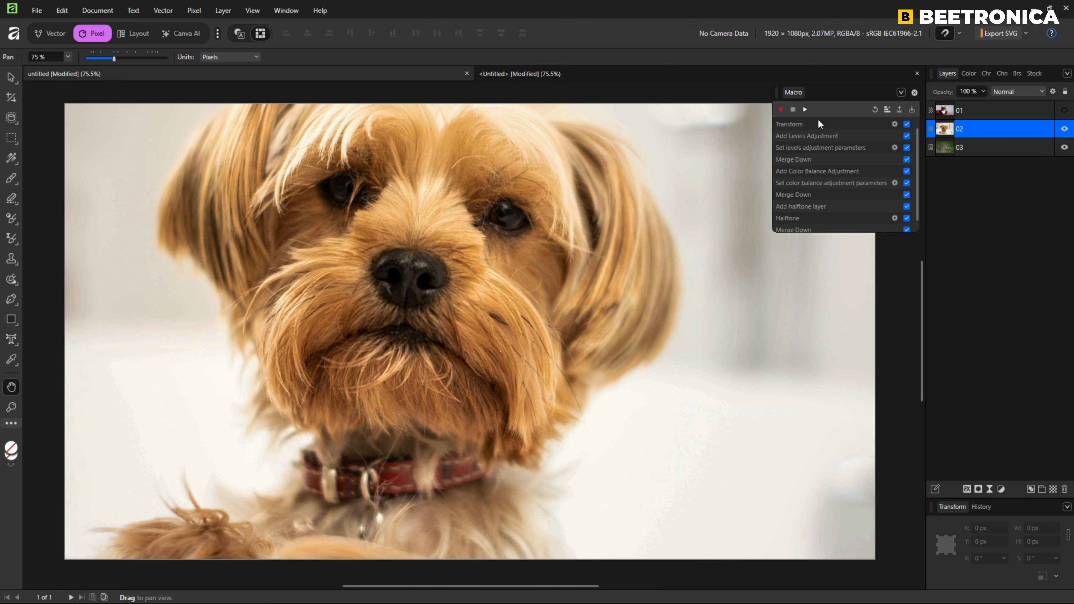
left_click(804, 109)
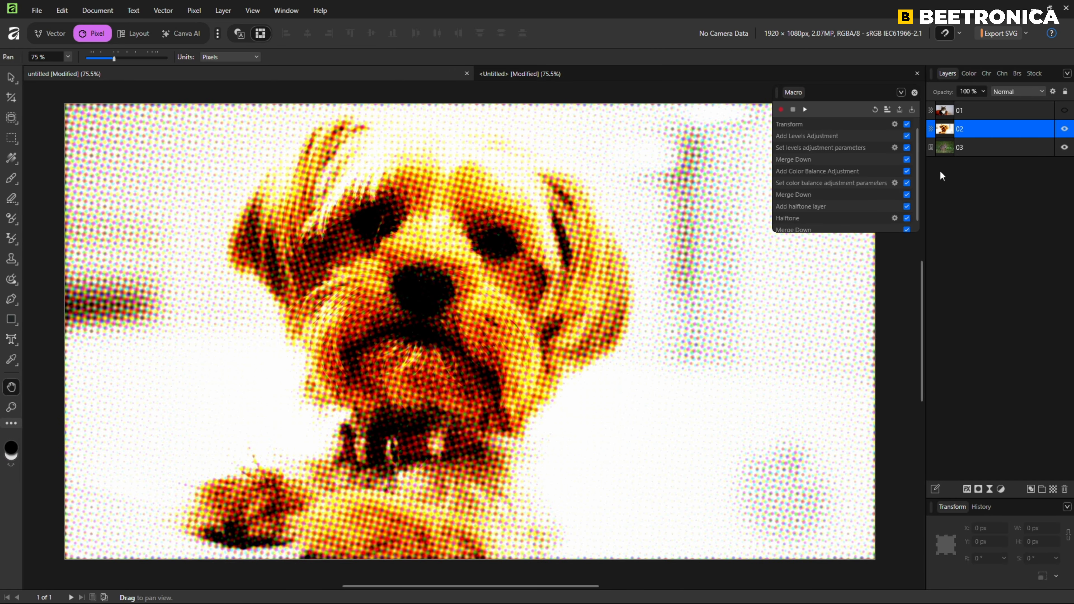
Hide layer 02 and play the recorded macro on layer 03
left_click(1065, 128)
left_click(987, 148)
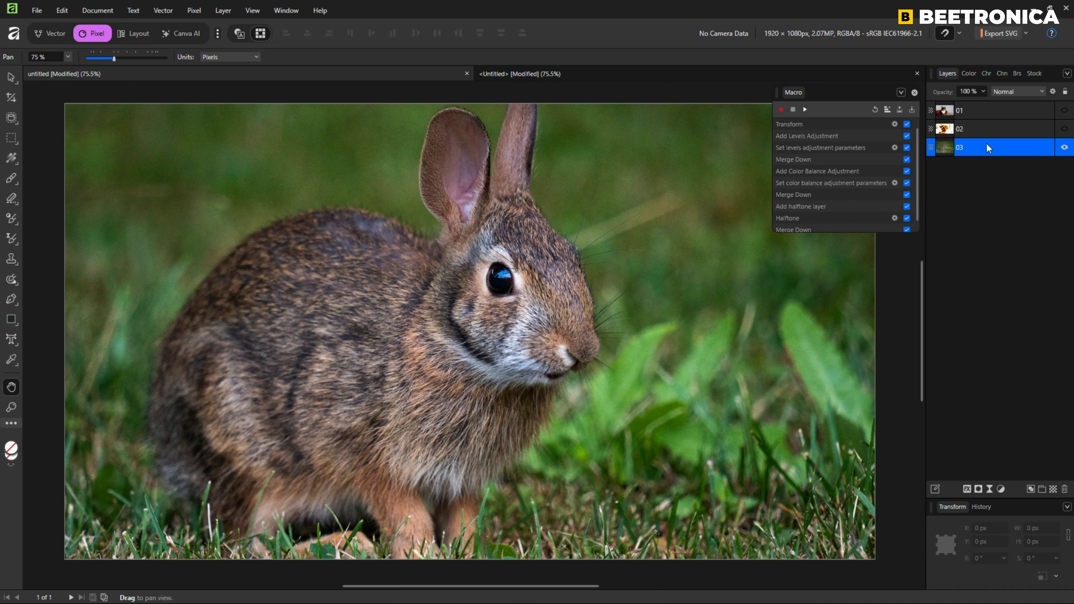
left_click(805, 110)
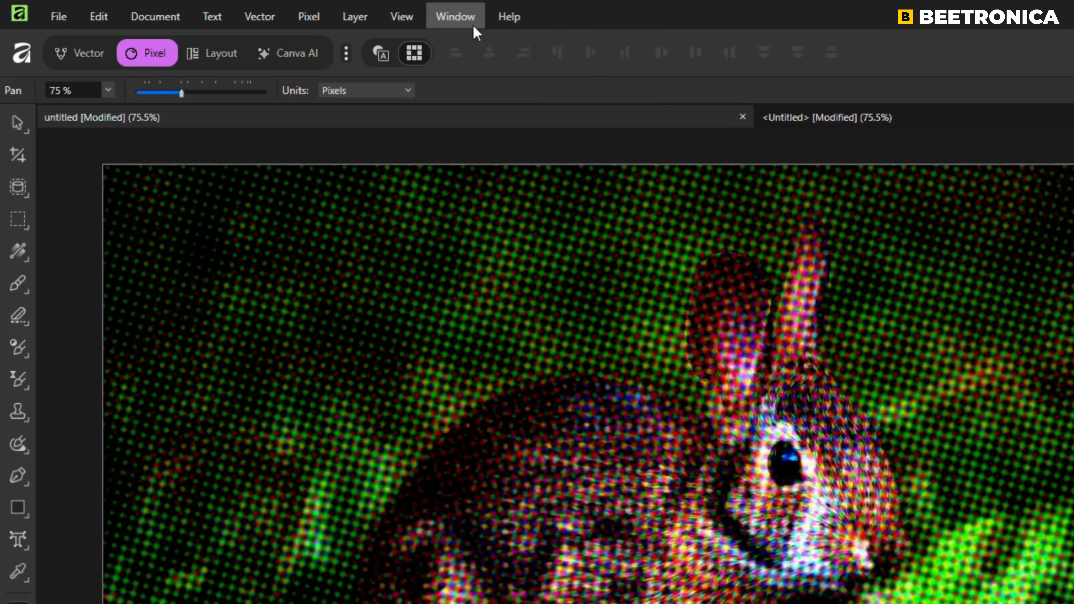
Show the macro Library and create a new category named Category 1
left_click(286, 10)
mouse_move(402, 211)
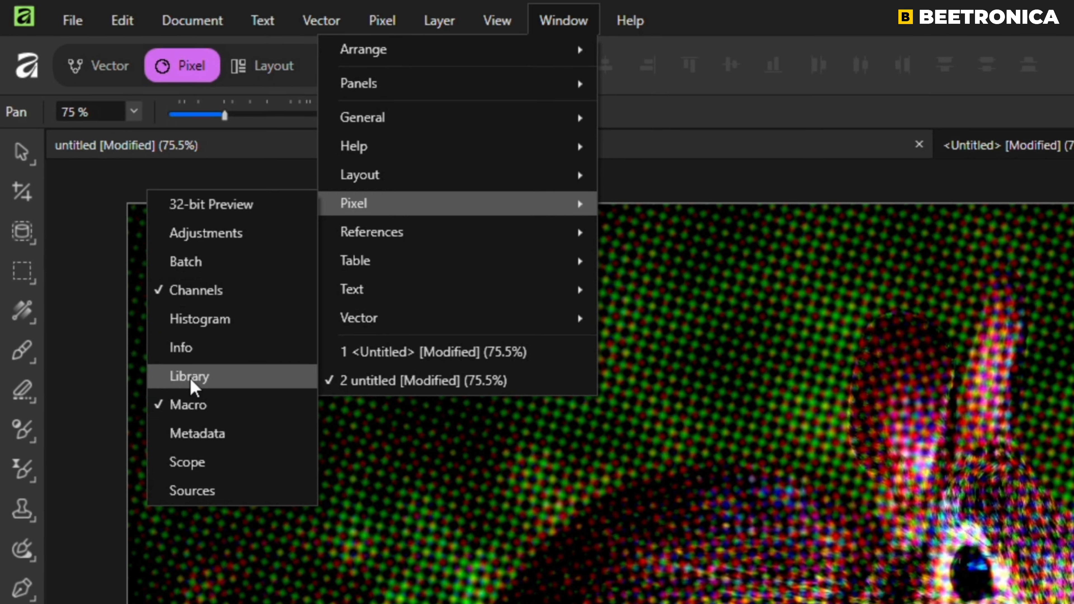
left_click(191, 383)
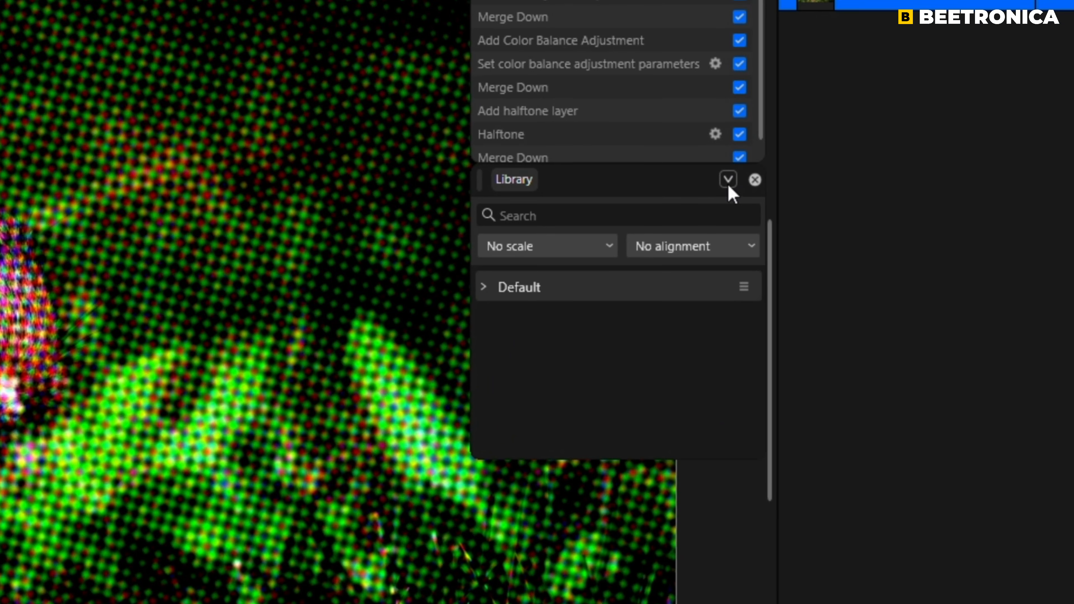
left_click(728, 182)
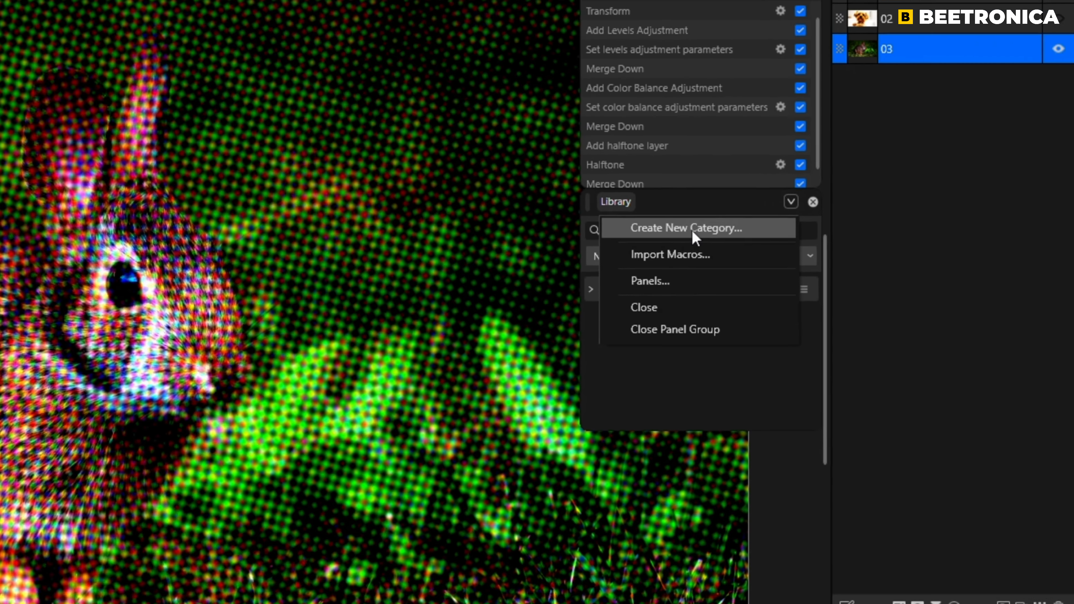
left_click(578, 214)
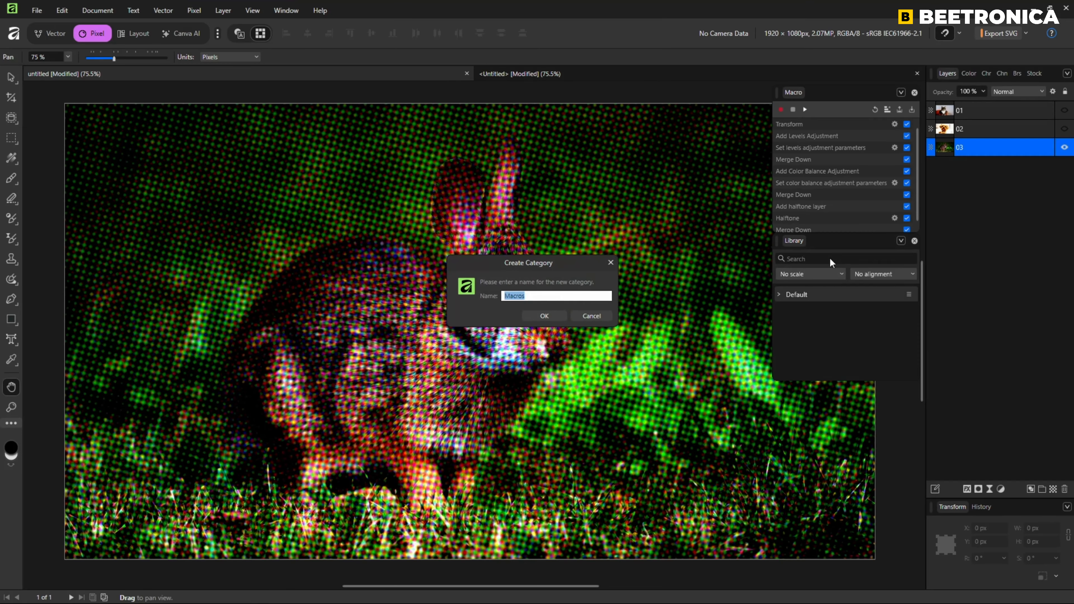
type("category")
left_click(544, 316)
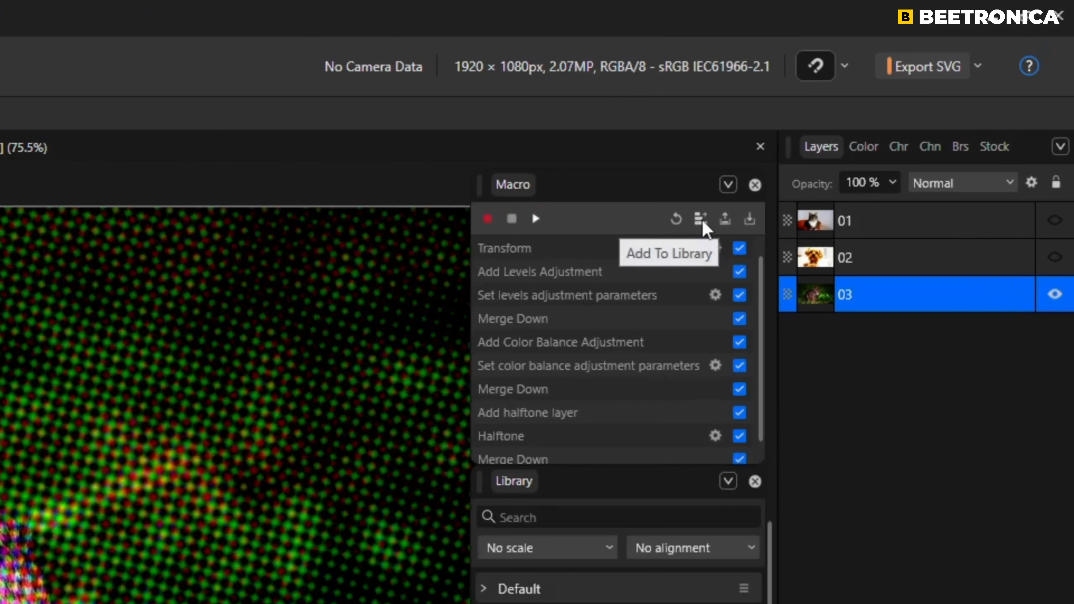
Add the recorded macro to the library as Editing 1 in Category 1
left_click(701, 219)
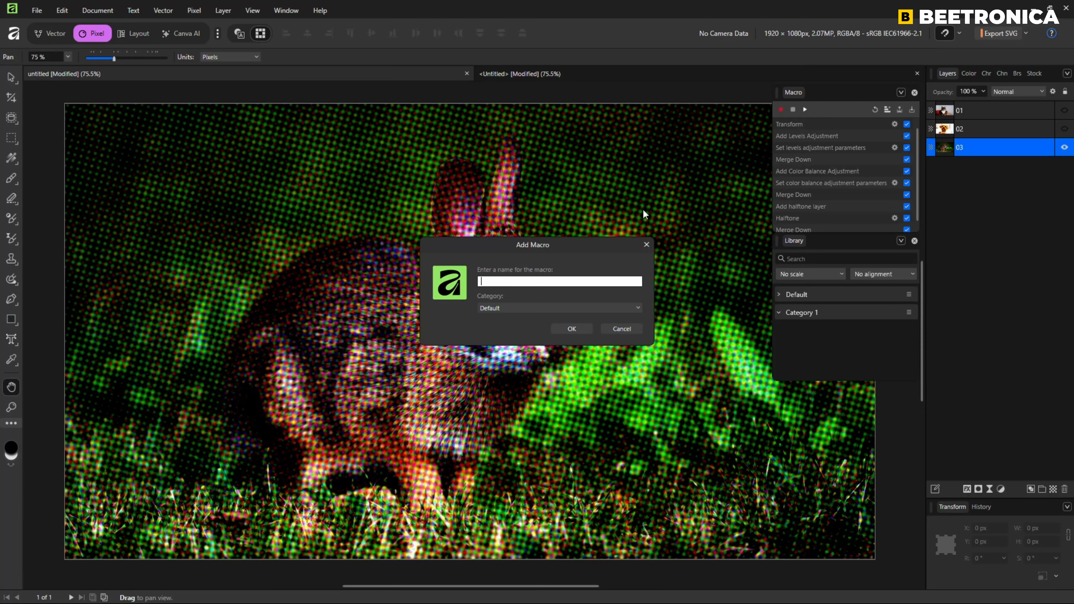
type("Editing 1")
left_click(528, 309)
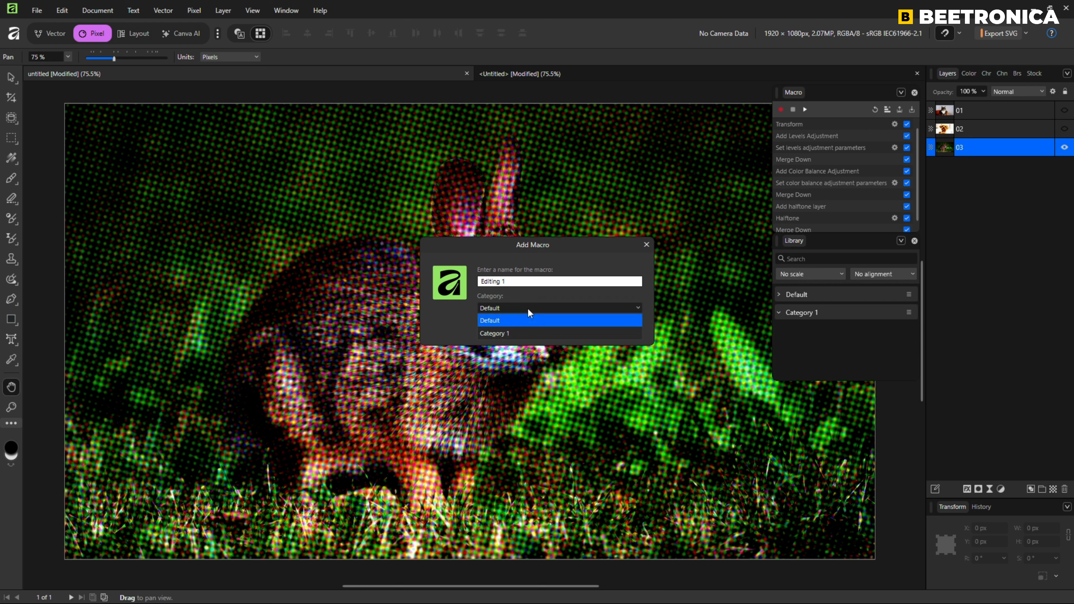
left_click(499, 334)
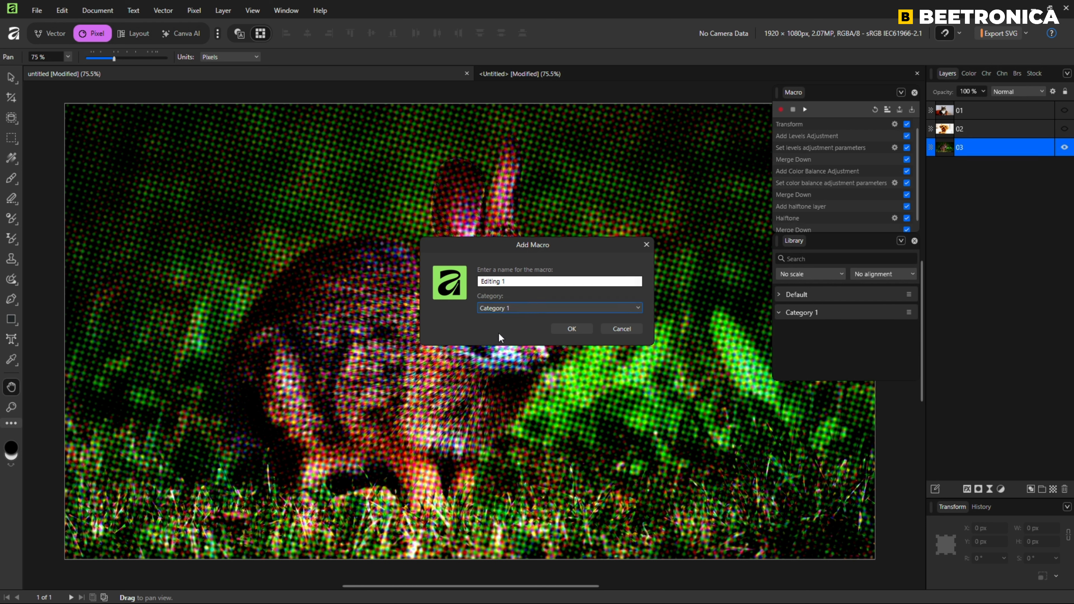
left_click(578, 329)
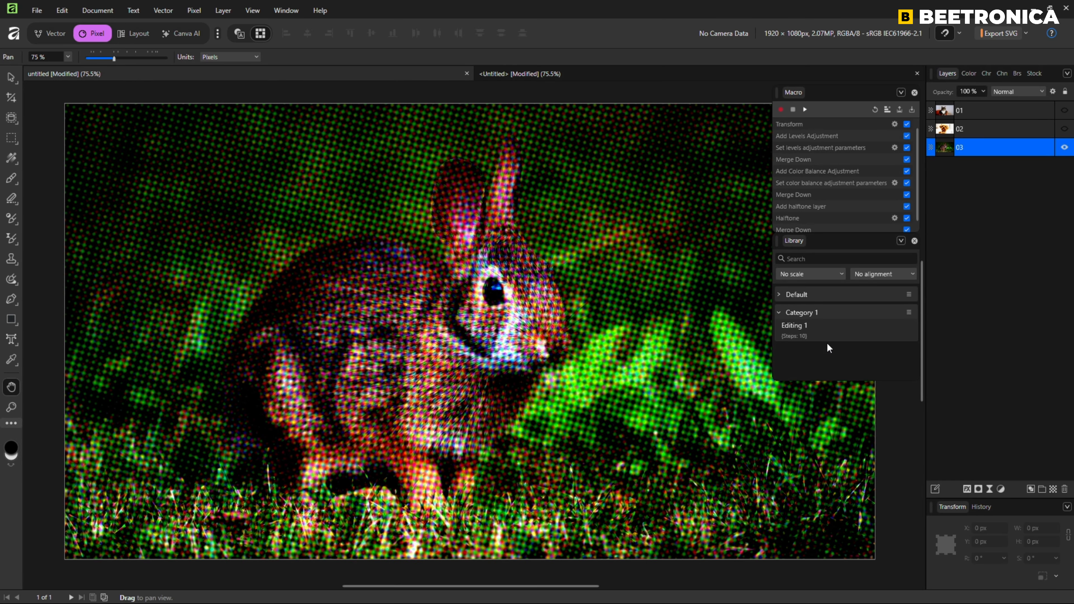
Close the untitled document with the halftone images and reopen it
left_click(467, 73)
left_click(37, 10)
left_click(41, 71)
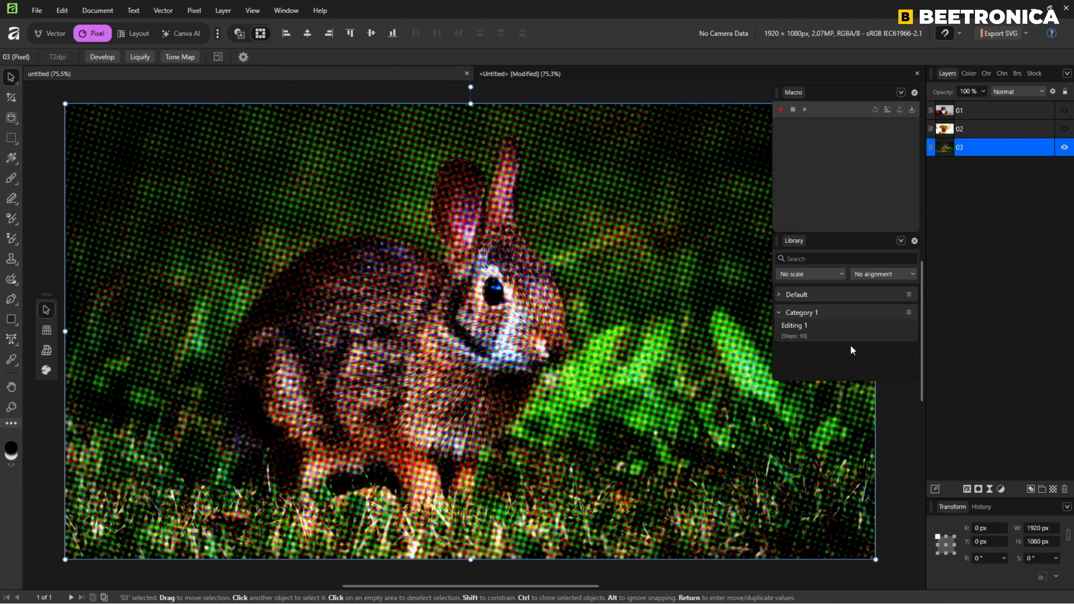
Switch to the document with the bird image and apply the Editing 1 macro from the library to layer 04
key("h")
left_click(653, 79)
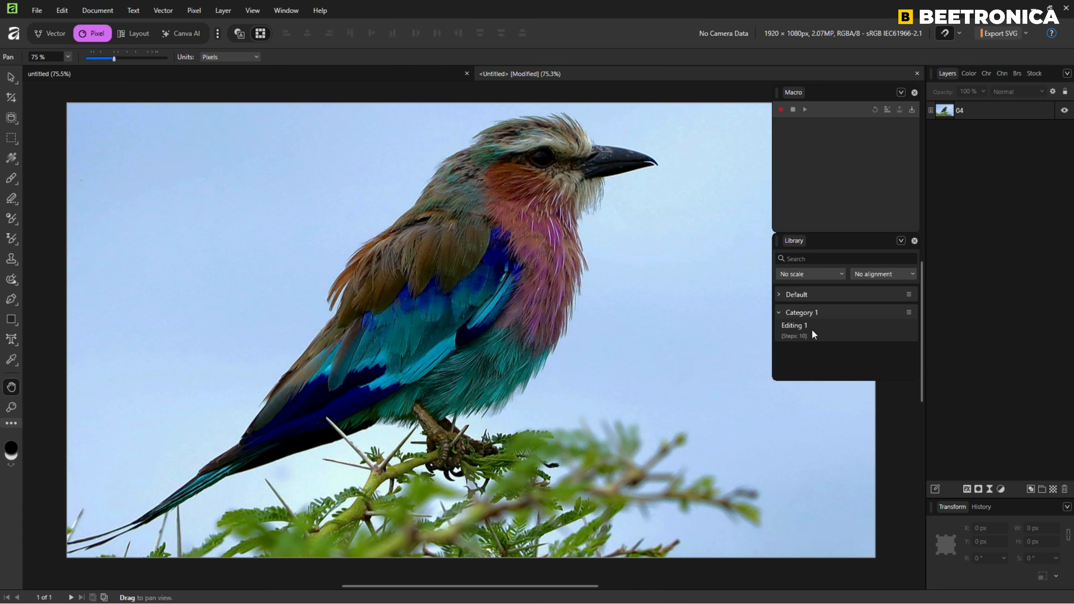
left_click(793, 331)
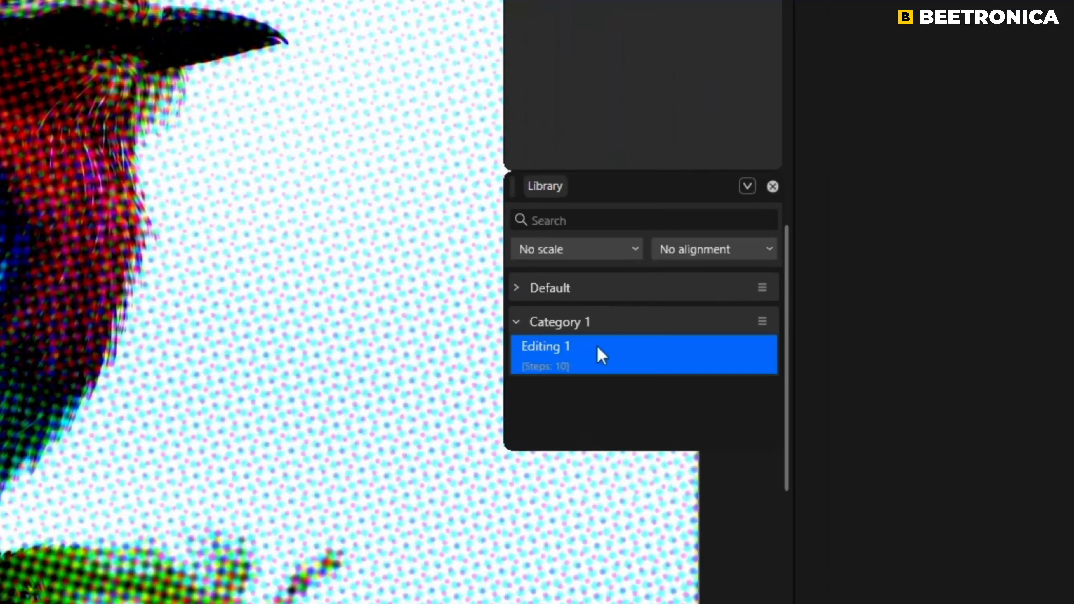
Open the Editing 1 macro for editing and enlarge its step list until all steps fit
right_click(821, 327)
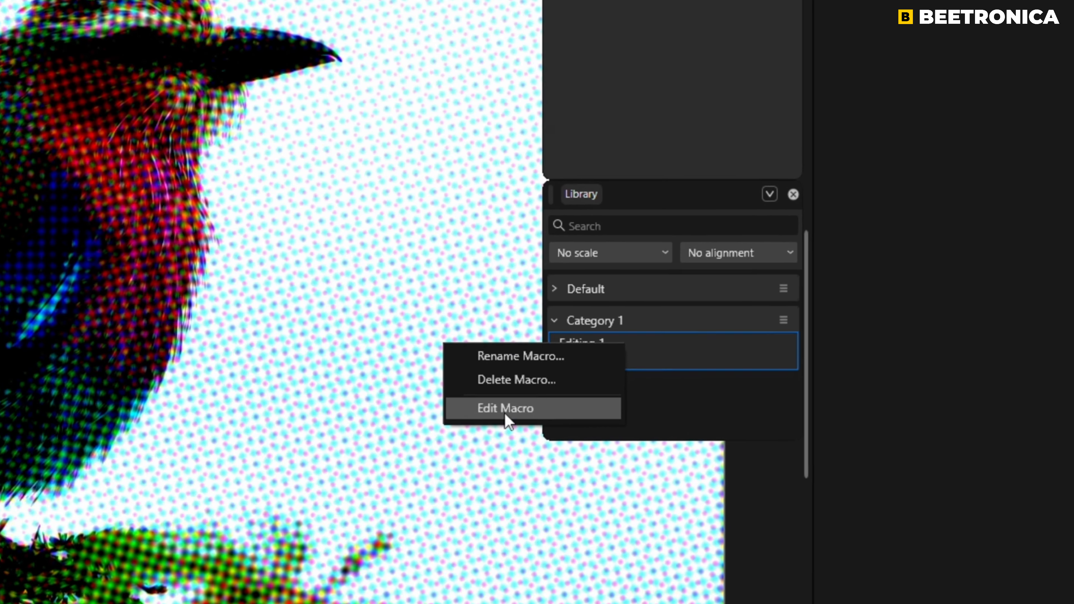
left_click(431, 424)
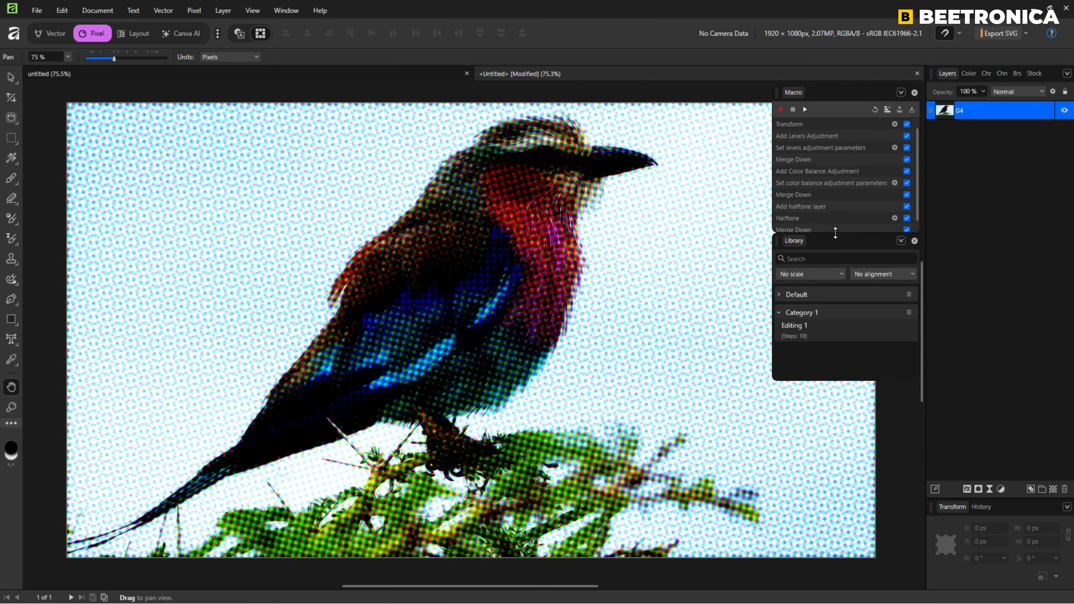
left_click_drag(831, 232, 834, 248)
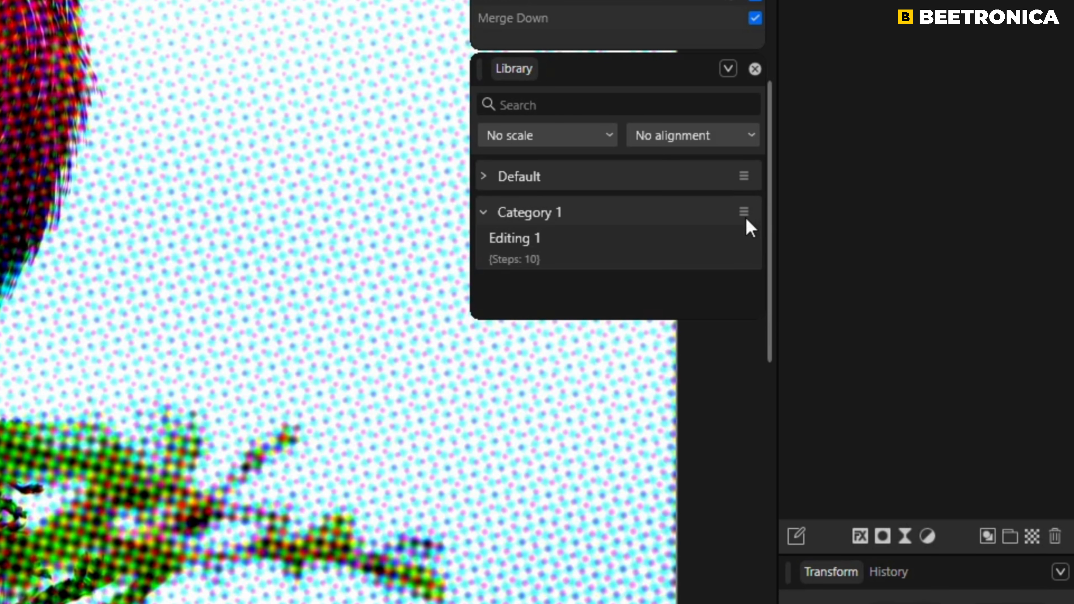
Look at the management options for Category 1, such as Export Macros, and dismiss them without choosing any
left_click(744, 212)
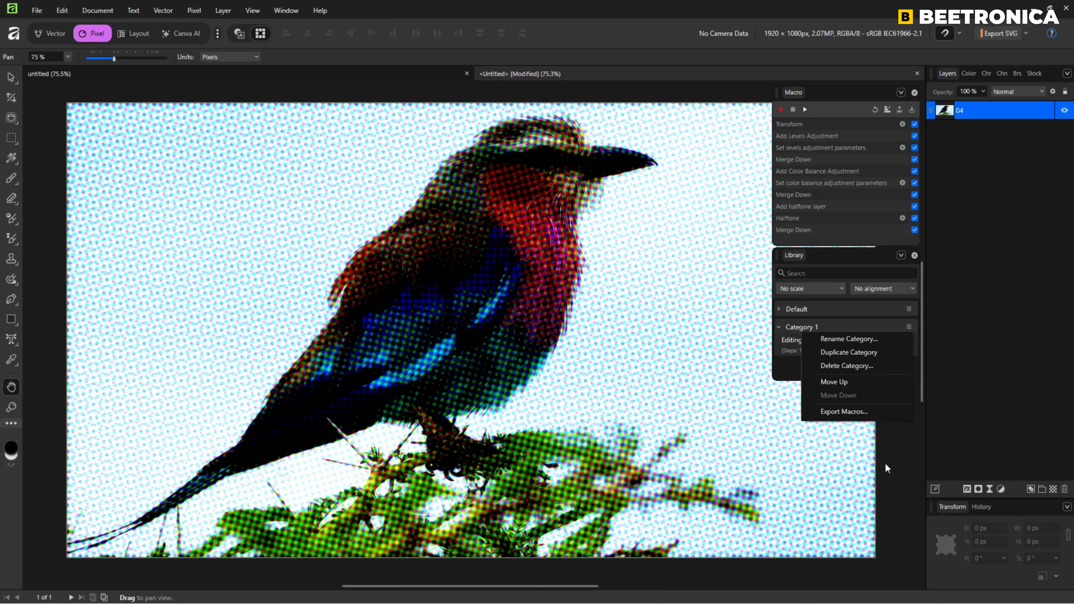
left_click(701, 488)
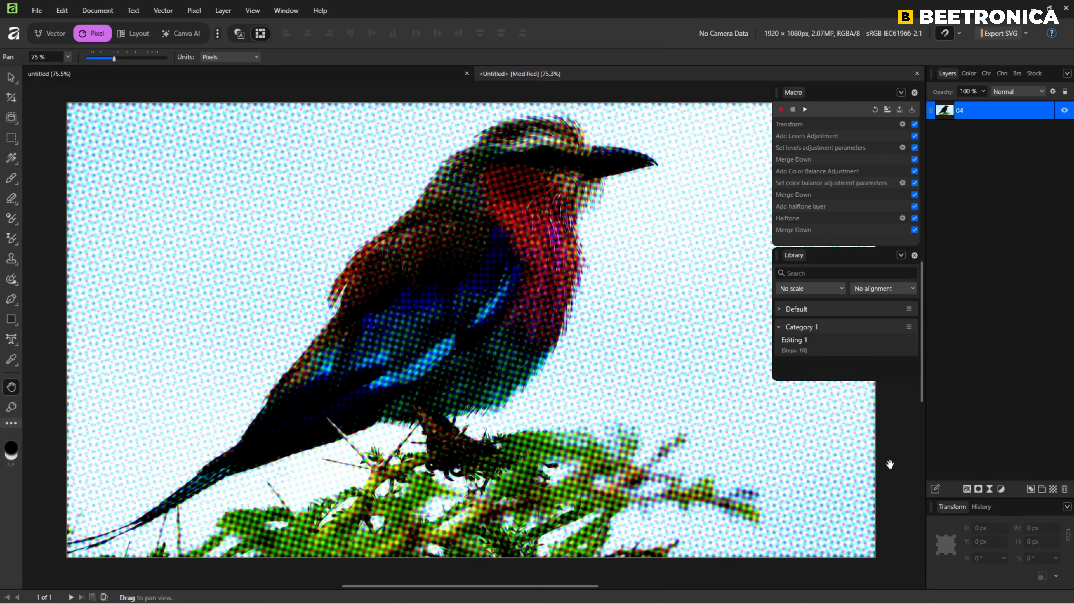